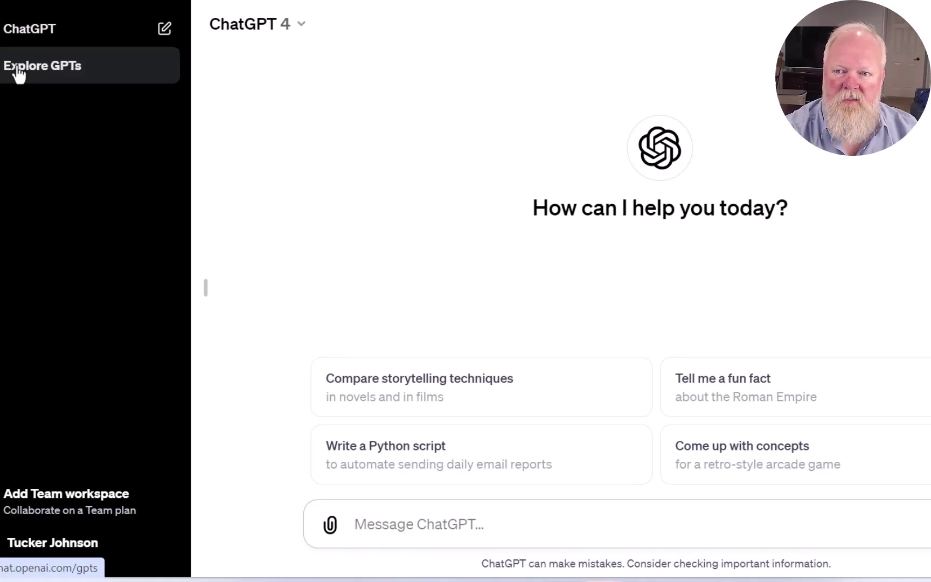
From Explore GPTs, create a new draft GPT and focus the GPT Builder message box.
{"action": "left_click", "coordinate": [25, 76]}
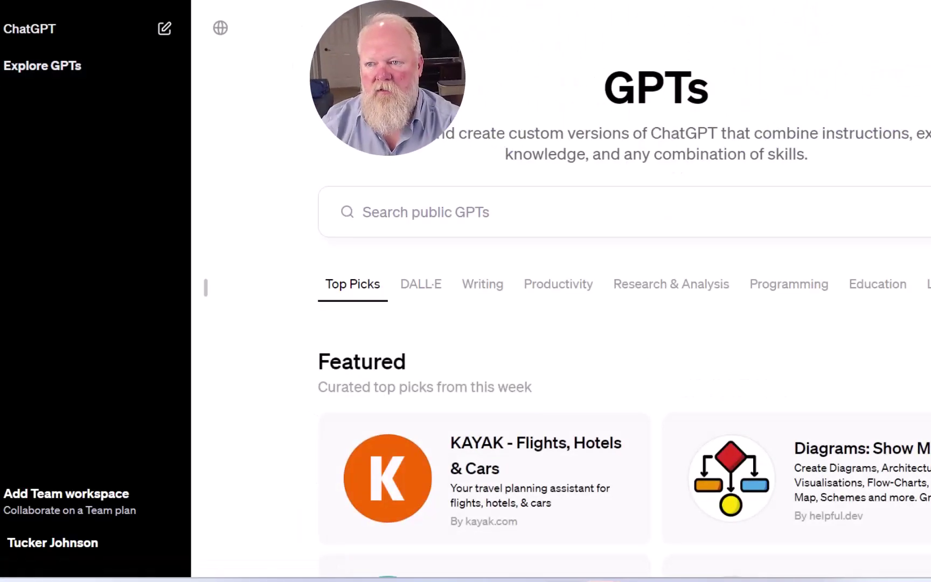
{"action": "left_click", "coordinate": [917, 28]}
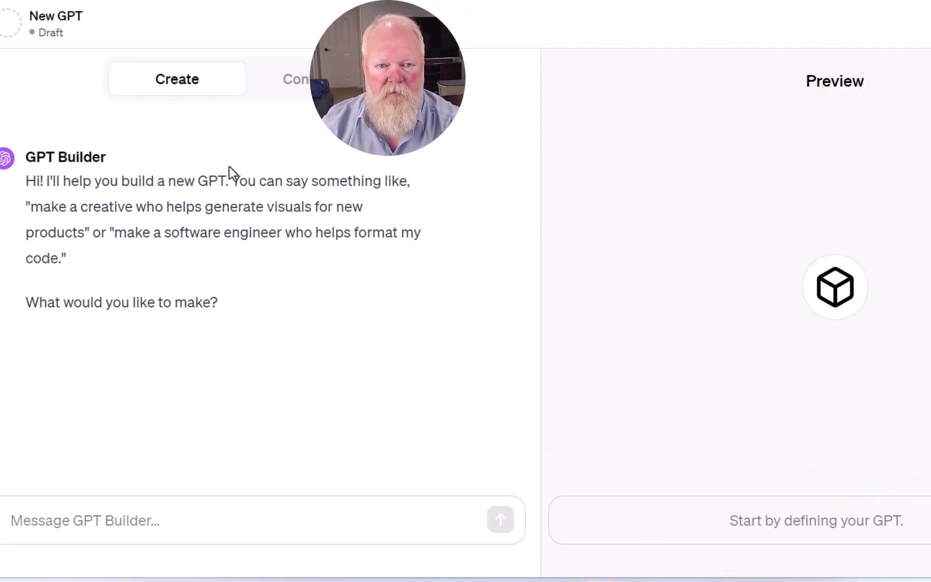
{"action": "left_click", "coordinate": [121, 524]}
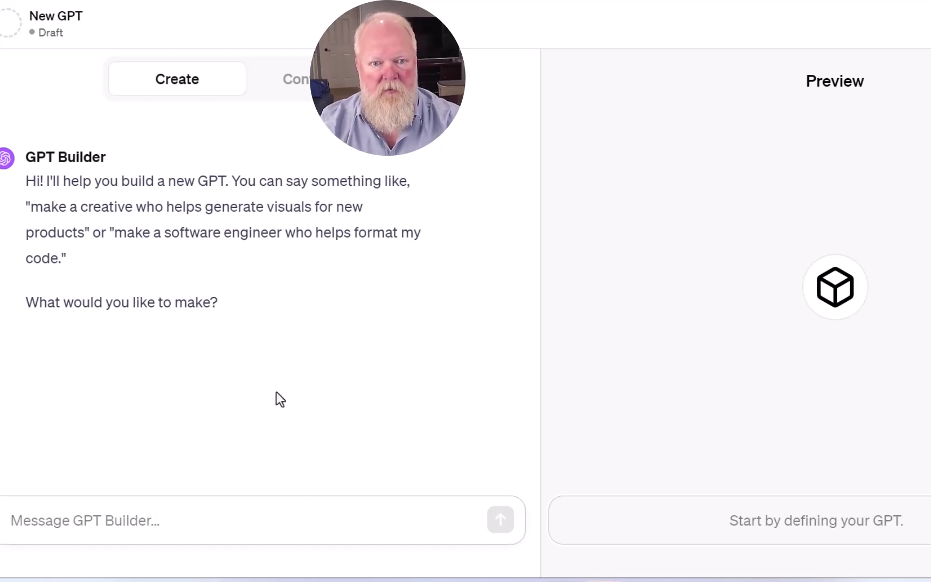
Ask the builder to 'create a bot that can answer simple questions about my syllabus', regenerating the failed reply.
{"action": "type", "text": "s"}
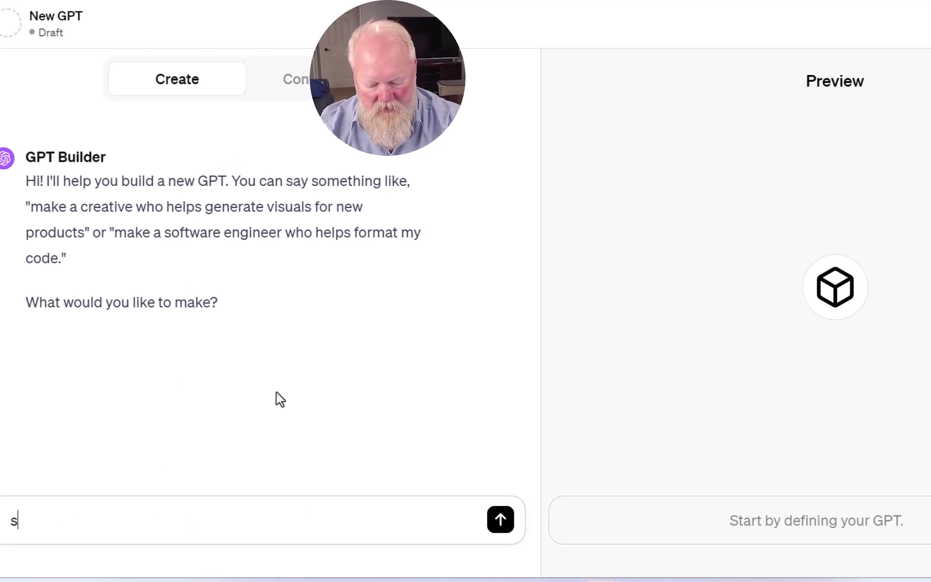
{"action": "key", "text": "BackSpace"}
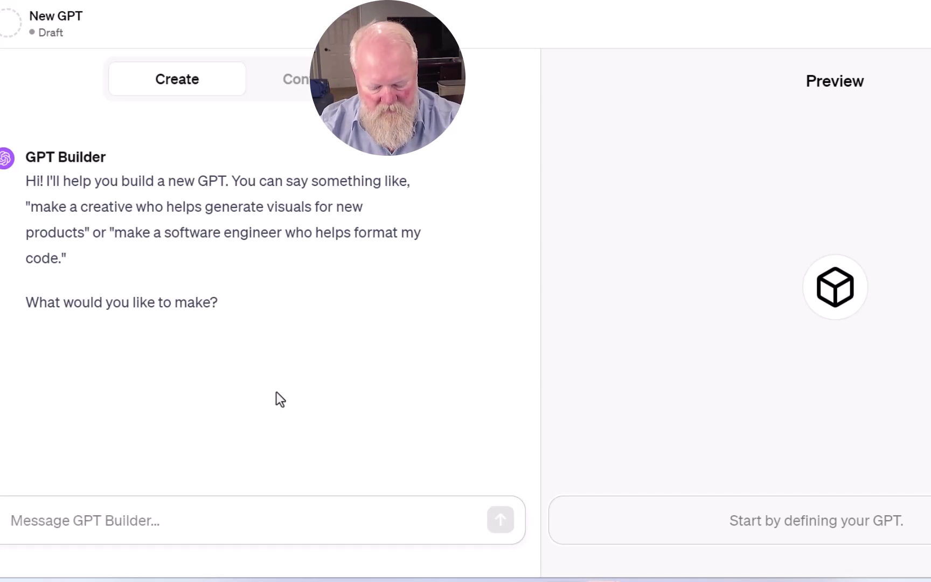
{"action": "type", "text": "create a "}
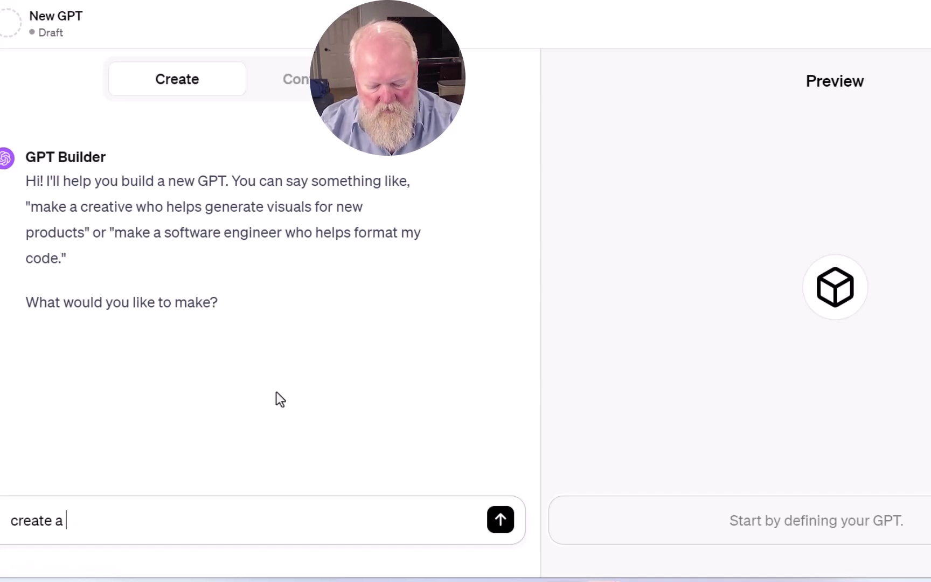
{"action": "type", "text": "bot that can "}
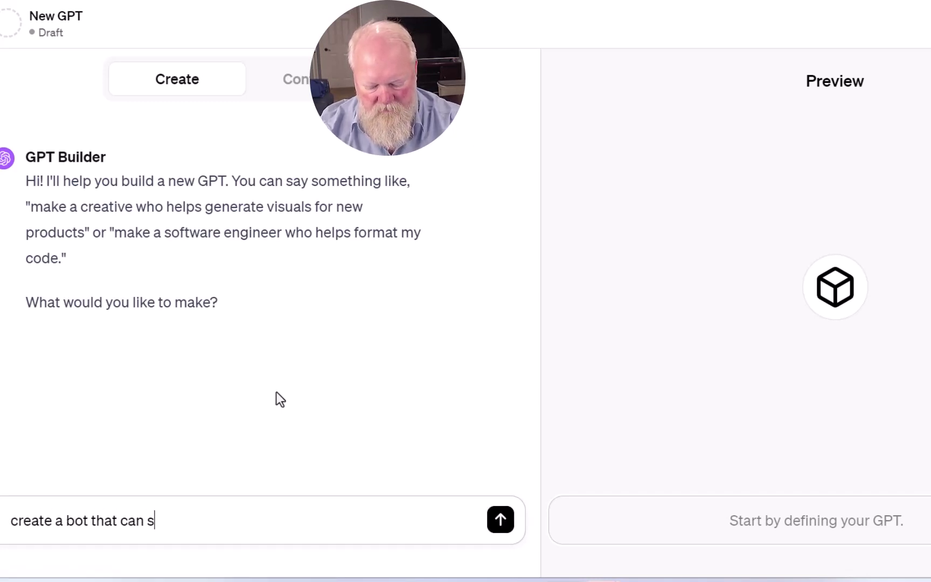
{"action": "type", "text": "answer simple wu"}
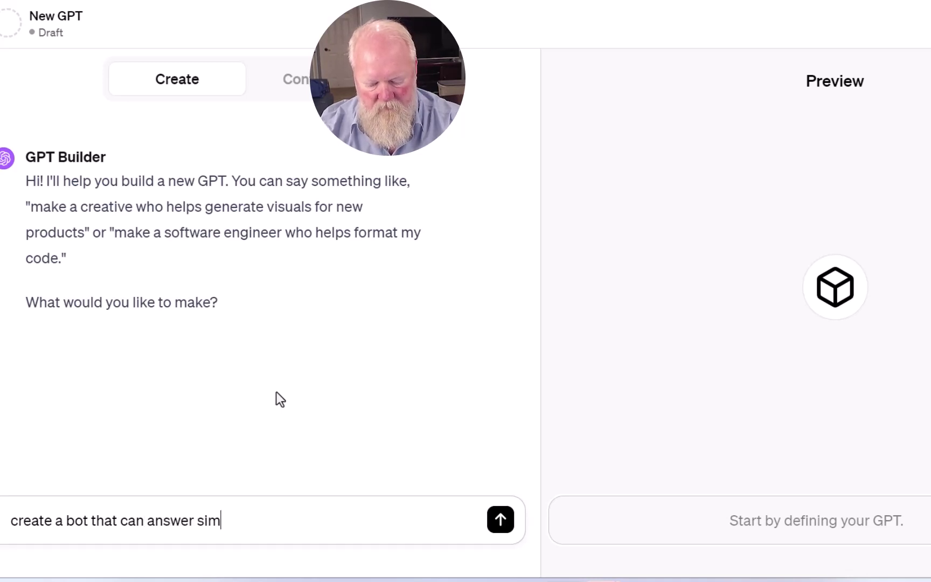
{"action": "key", "text": "BackSpace"}
{"action": "key", "text": "BackSpace"}
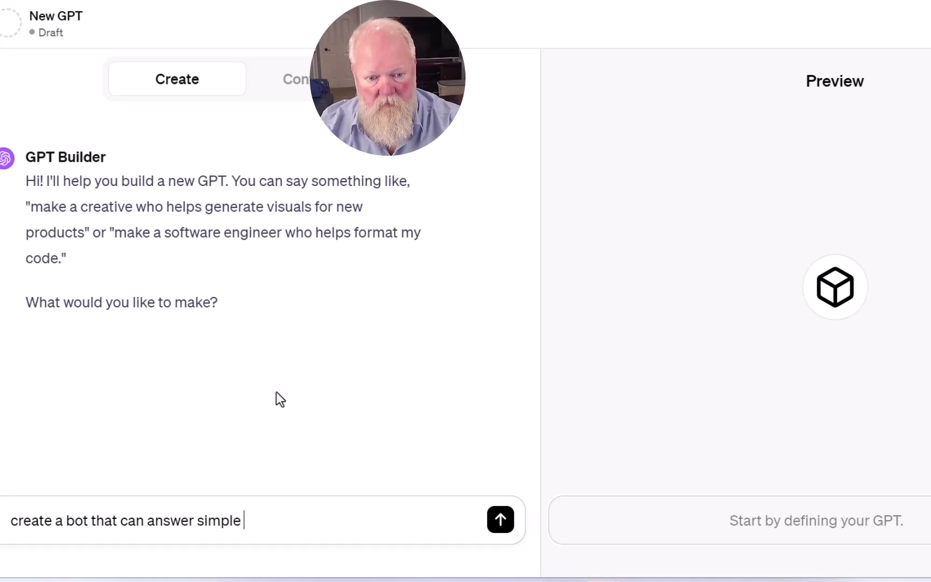
{"action": "type", "text": "questio"}
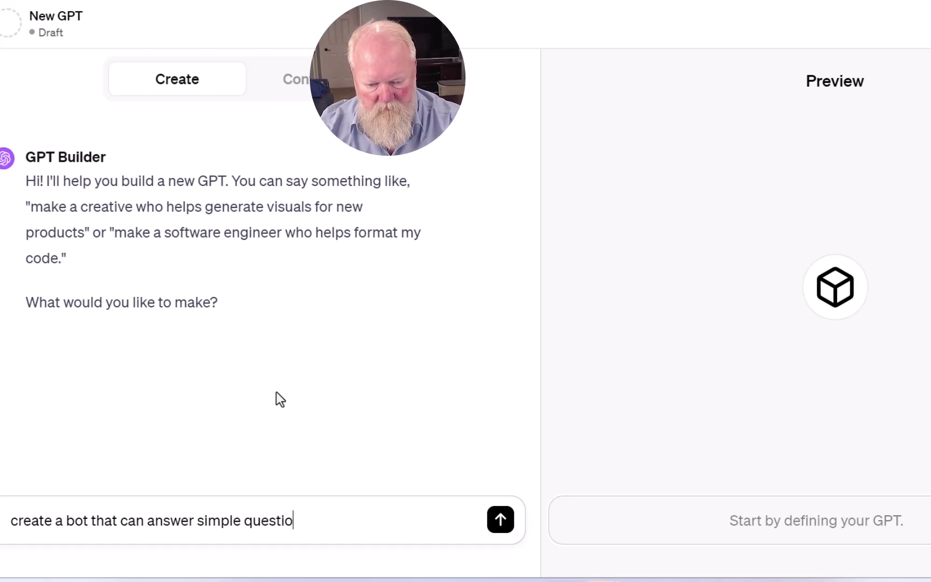
{"action": "type", "text": "ns about a"}
{"action": "key", "text": "BackSpace"}
{"action": "key", "text": "BackSpace"}
{"action": "type", "text": "my "}
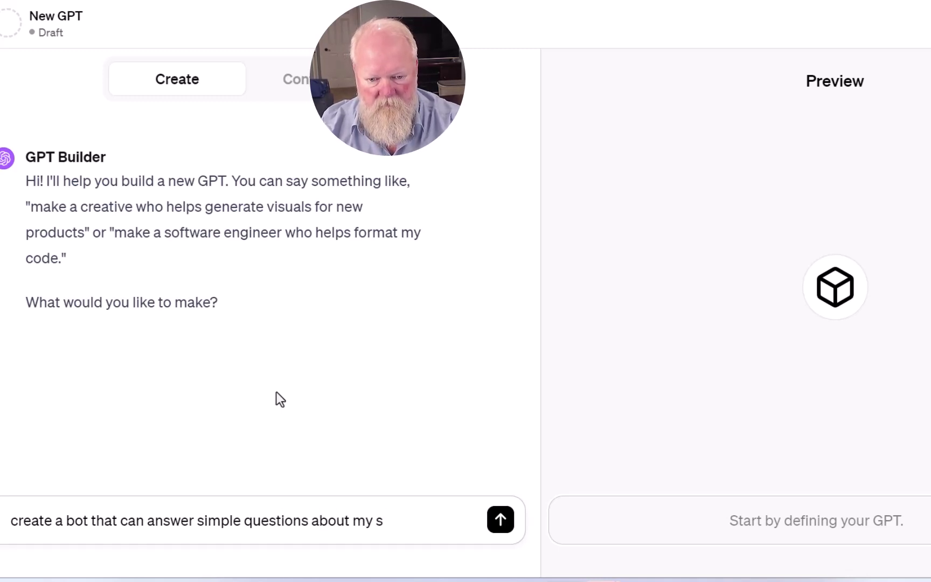
{"action": "type", "text": "syllabu"}
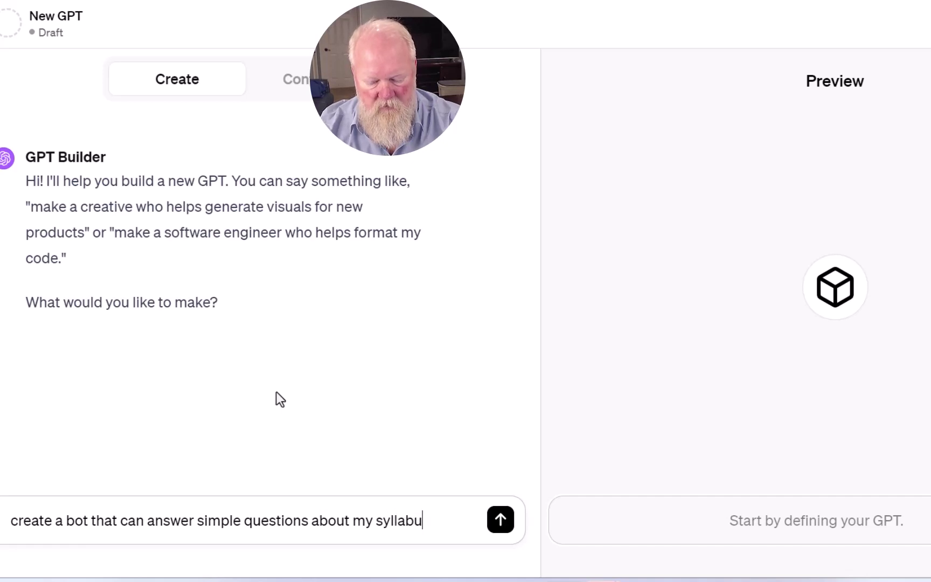
{"action": "type", "text": "s"}
{"action": "left_click", "coordinate": [488, 521]}
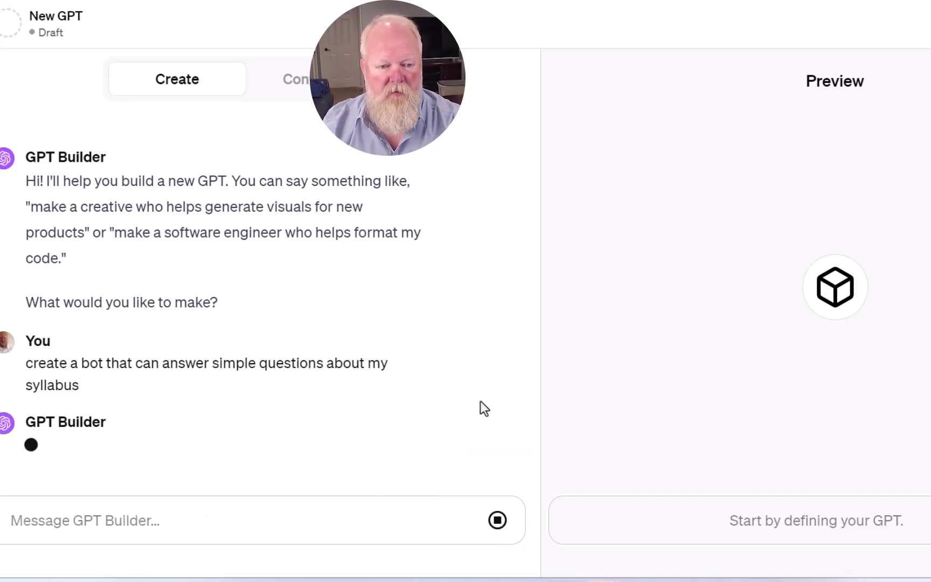
{"action": "left_click", "coordinate": [243, 511]}
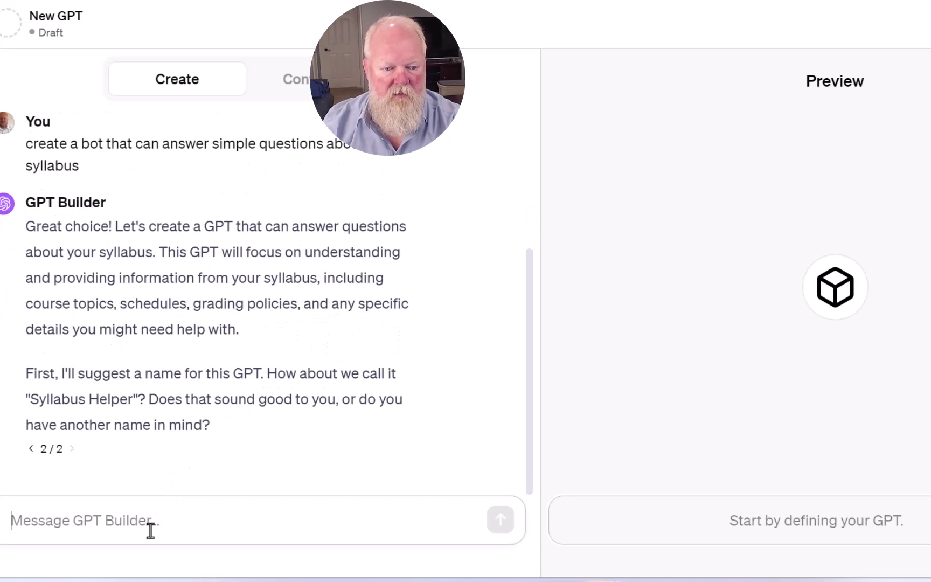
Propose the name 'Awesome Syllabus Helper', answer 'looks great', and regenerate the failed reply.
{"action": "type", "text": "H"}
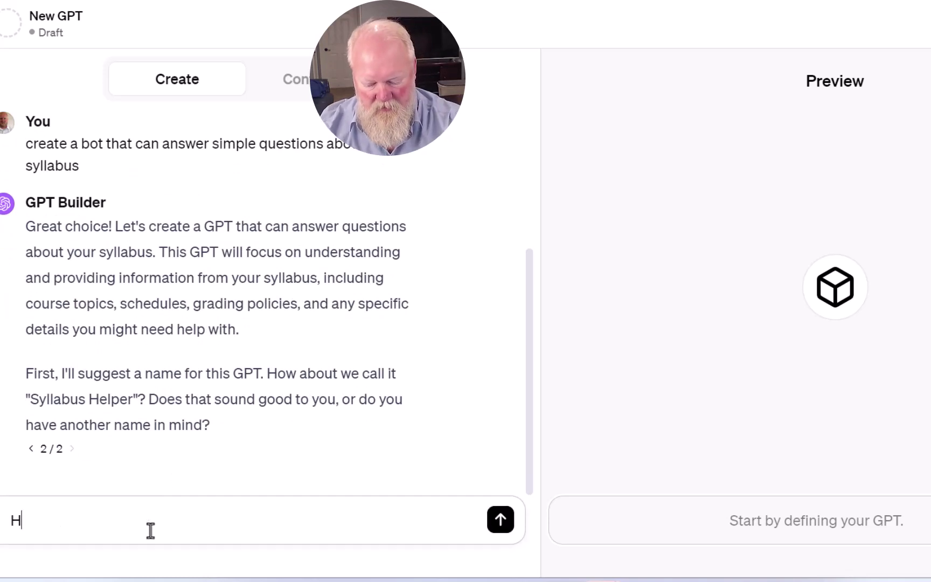
{"action": "type", "text": "ow about awesome syllabus helper"}
{"action": "key", "text": "Return"}
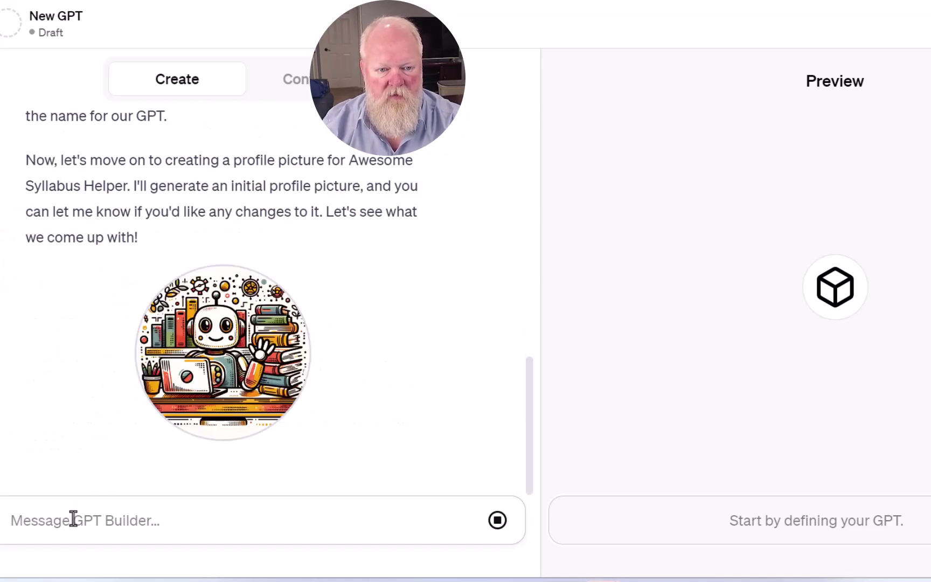
{"action": "left_click", "coordinate": [73, 519]}
{"action": "type", "text": "look"}
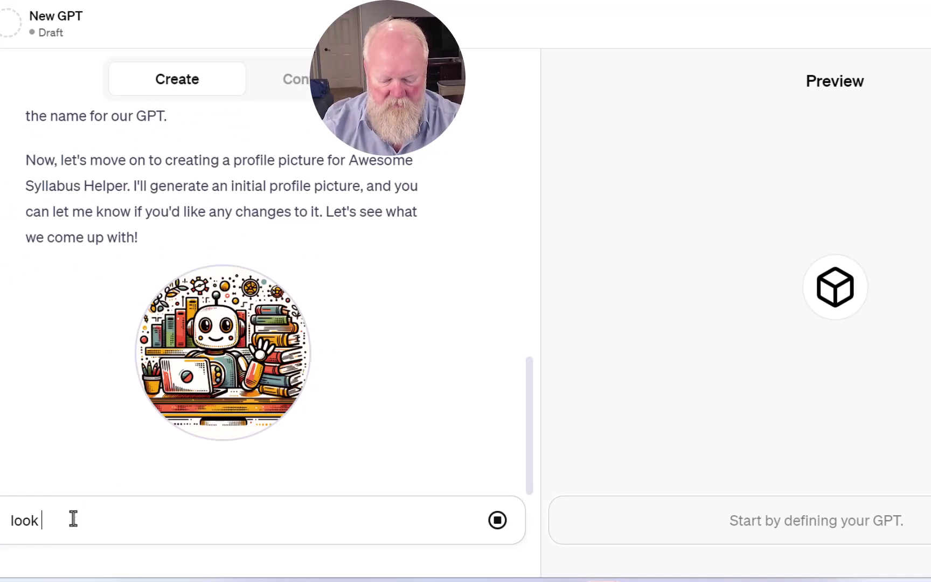
{"action": "type", "text": "s great"}
{"action": "key", "text": "shift+Return"}
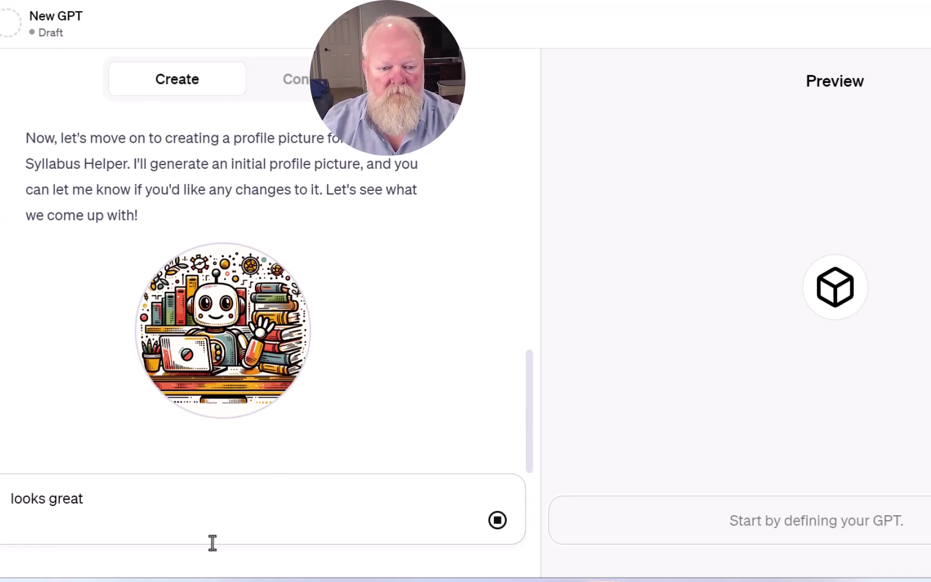
{"action": "left_click", "coordinate": [224, 516]}
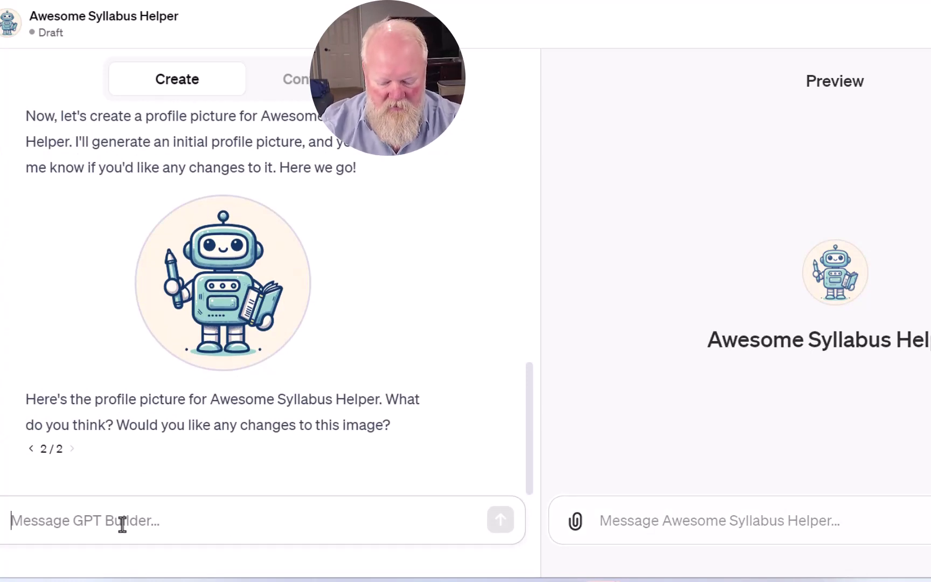
Write the reply 'looks good. I have attached my syllabus' approving the robot picture.
{"action": "type", "text": "looks goo"}
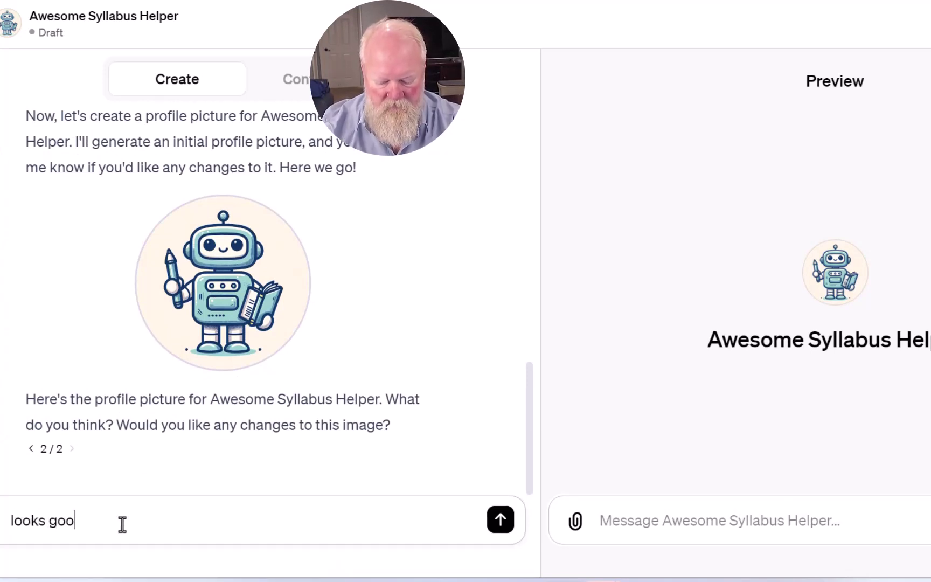
{"action": "type", "text": "d.  I have attv"}
{"action": "key", "text": "BackSpace"}
{"action": "type", "text": "ached my syylabu"}
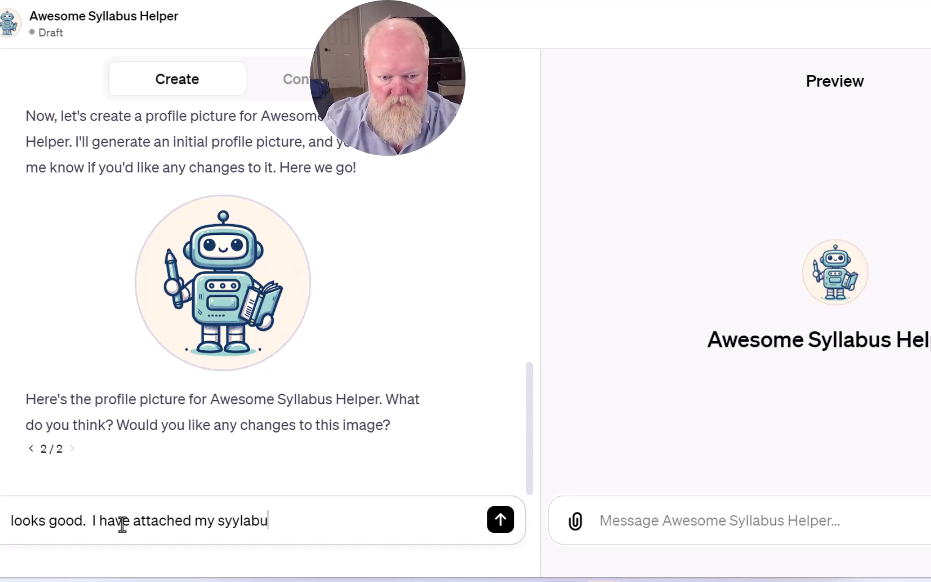
{"action": "type", "text": "s"}
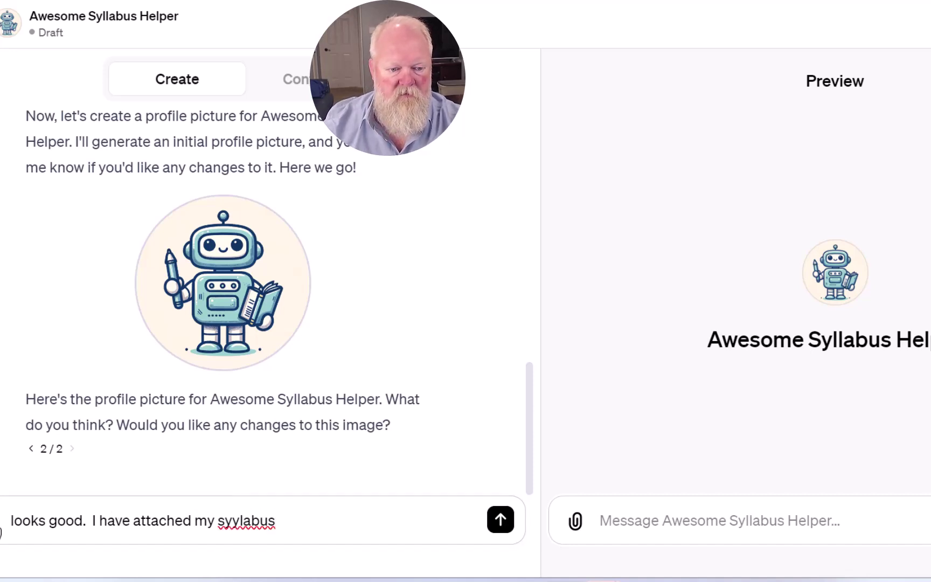
Attach Course Syllabus 4350 Spring 2024.pdf from 2024 Spring > Syllabi for Upload and send it.
{"action": "left_click", "coordinate": [0, 531]}
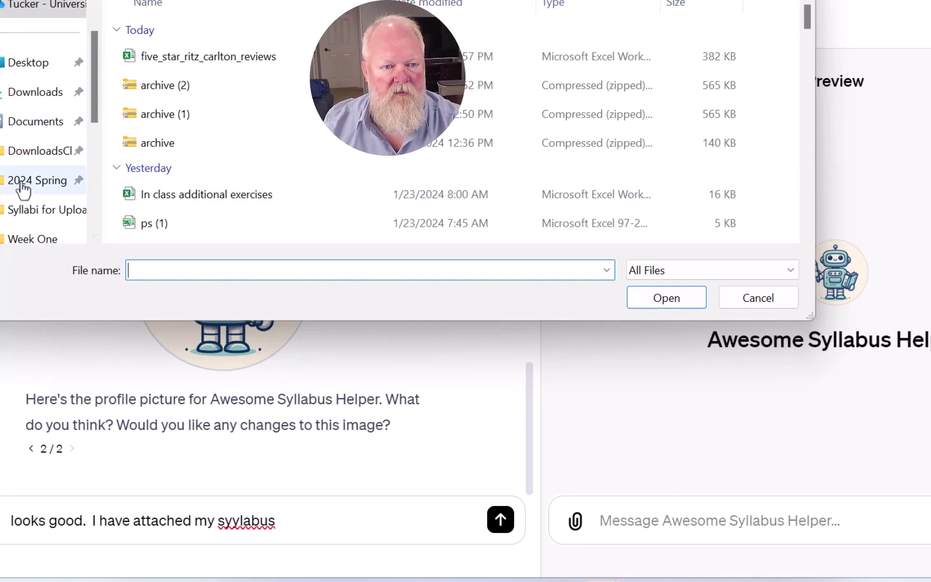
{"action": "left_click", "coordinate": [21, 183]}
{"action": "left_click", "coordinate": [183, 121]}
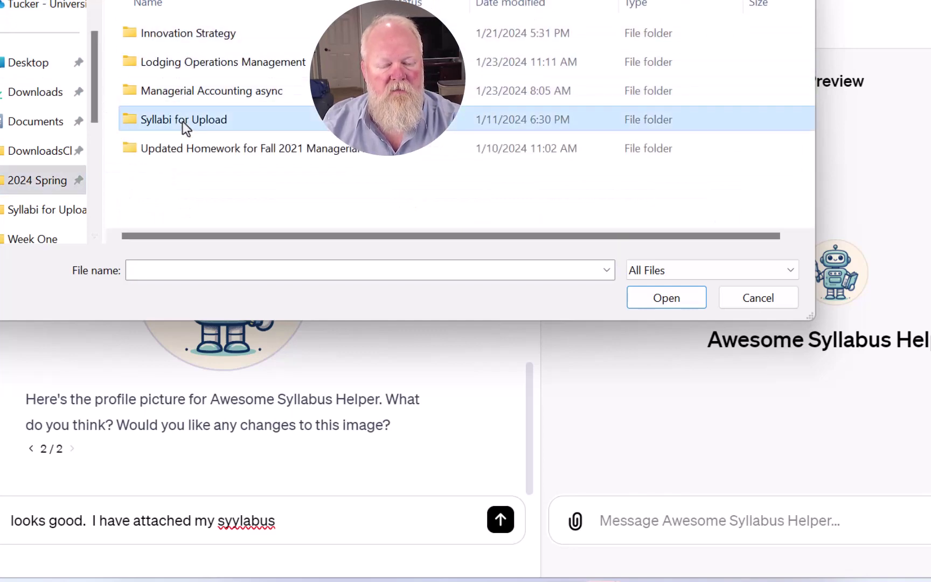
{"action": "double_click", "coordinate": [183, 121]}
{"action": "left_click", "coordinate": [208, 89]}
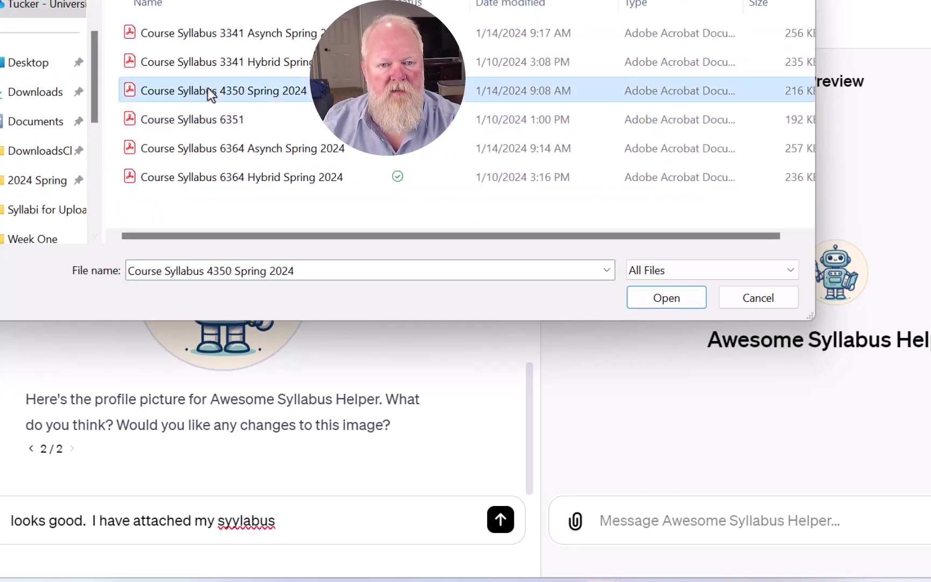
{"action": "left_click", "coordinate": [700, 295]}
{"action": "left_click", "coordinate": [499, 522]}
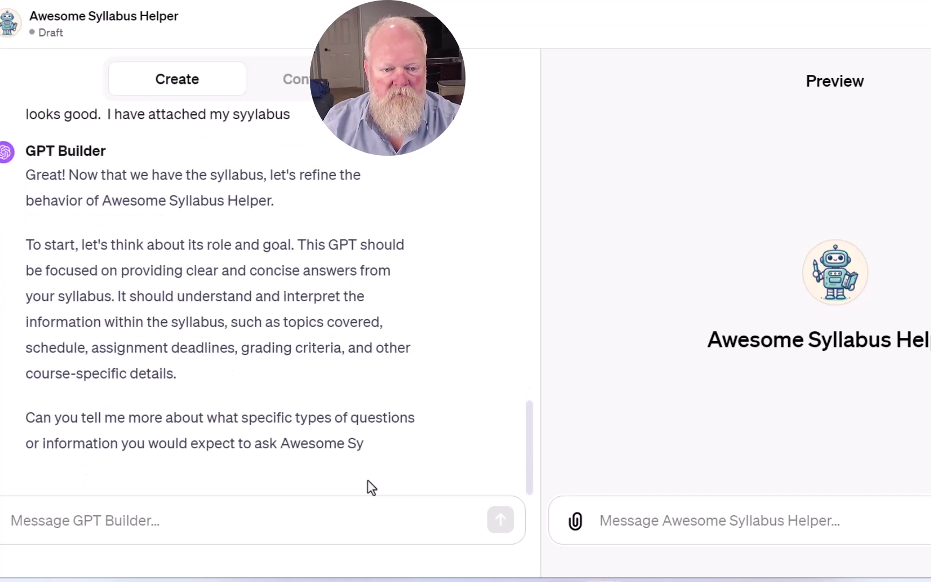
Answer 'late policy?' as the kind of question the GPT should handle.
{"action": "left_click", "coordinate": [178, 524]}
{"action": "type", "text": "late policy?"}
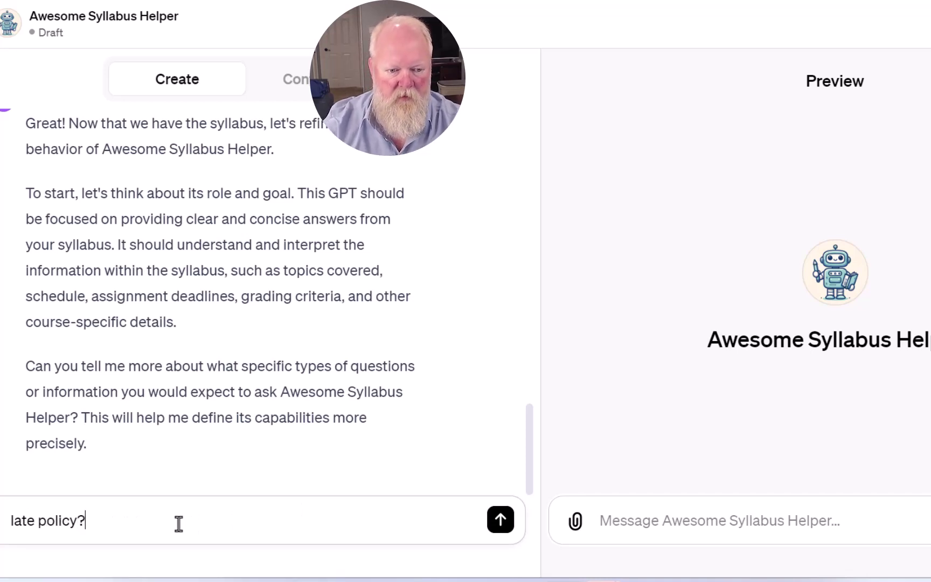
{"action": "key", "text": "Return"}
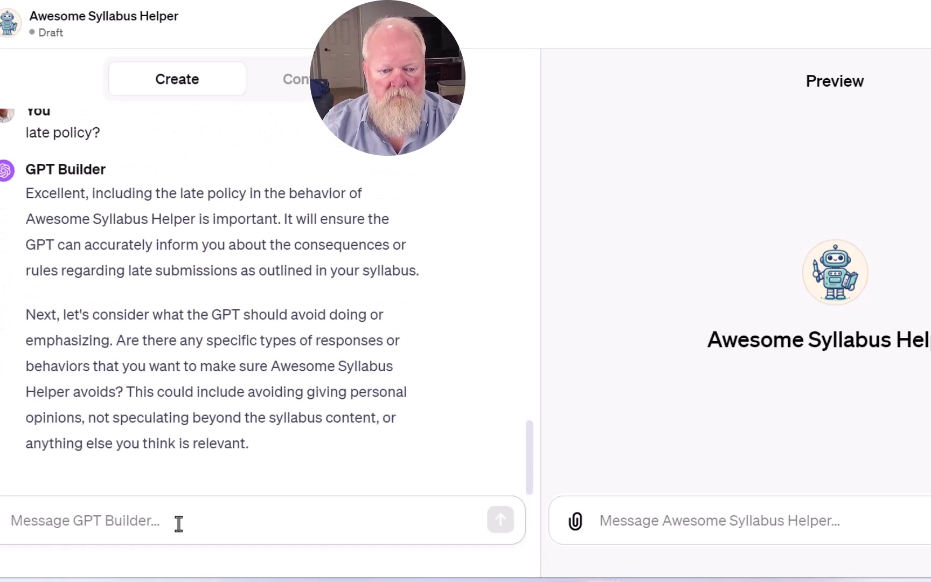
Reply 'yes just focus on what is in the syllabus' and retry the failed builder response.
{"action": "type", "text": "yes "}
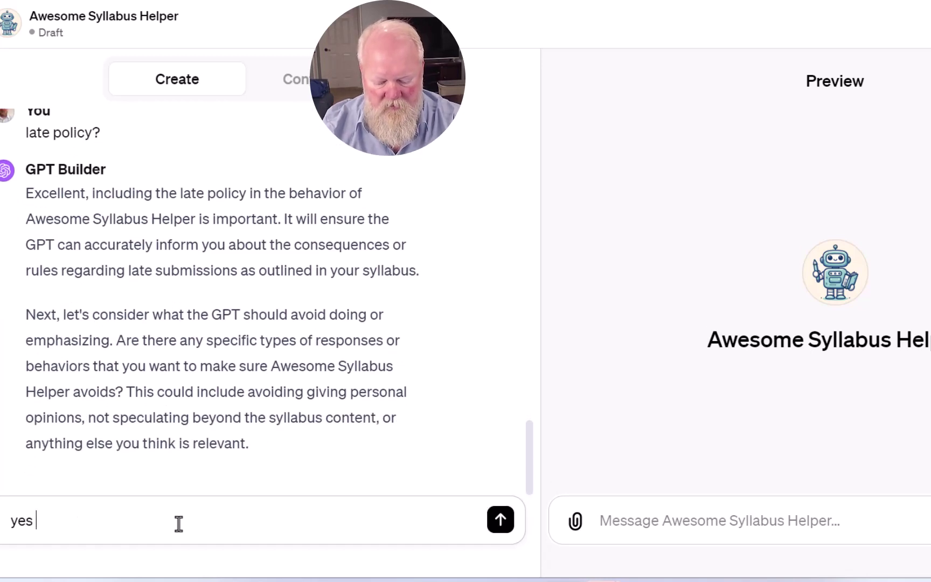
{"action": "type", "text": "just foucs"}
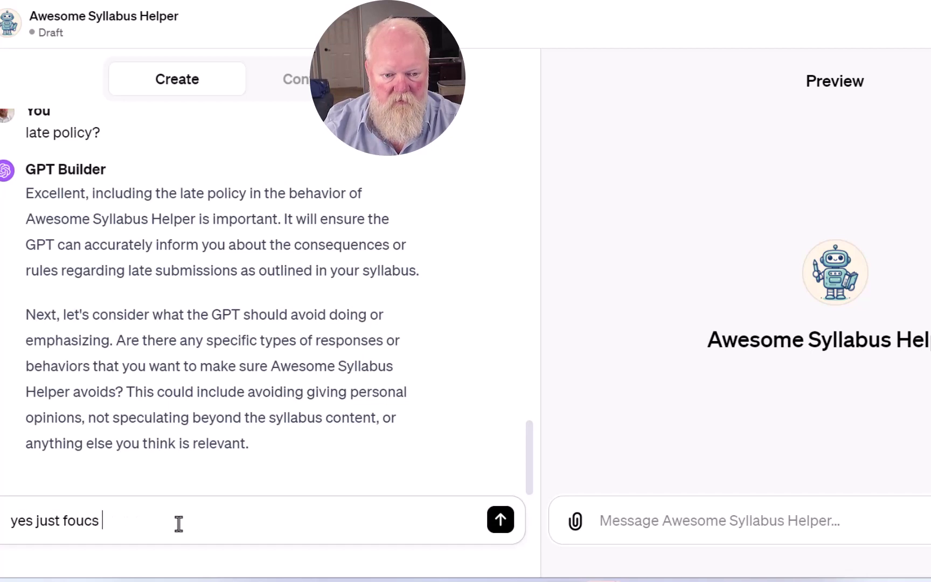
{"action": "key", "text": "BackSpace"}
{"action": "key", "text": "BackSpace"}
{"action": "key", "text": "BackSpace"}
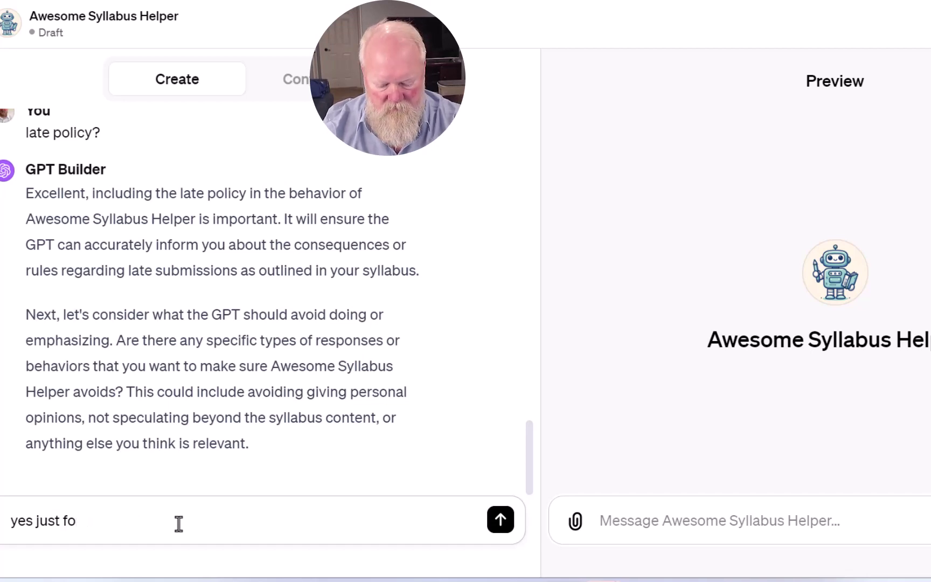
{"action": "type", "text": "on what is in the syllabus"}
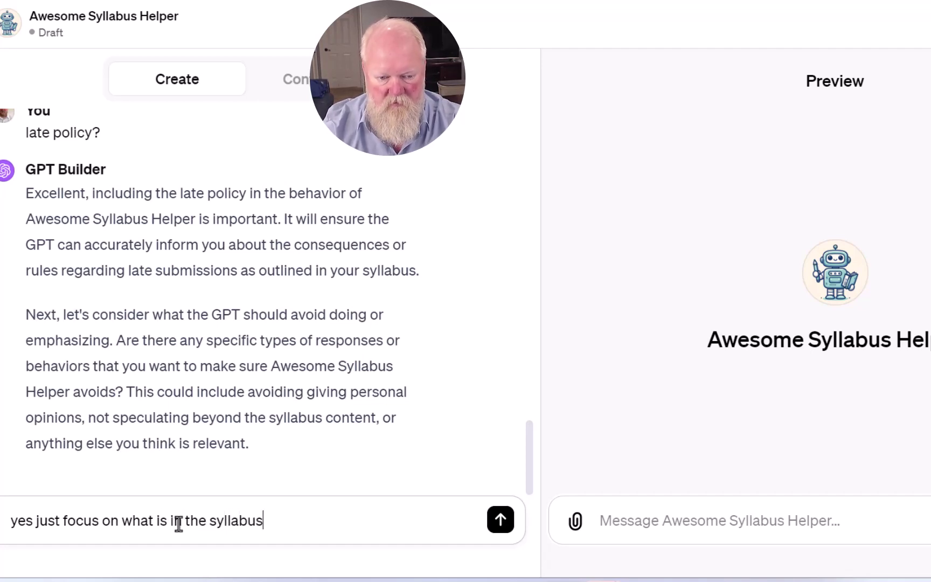
{"action": "key", "text": "Return"}
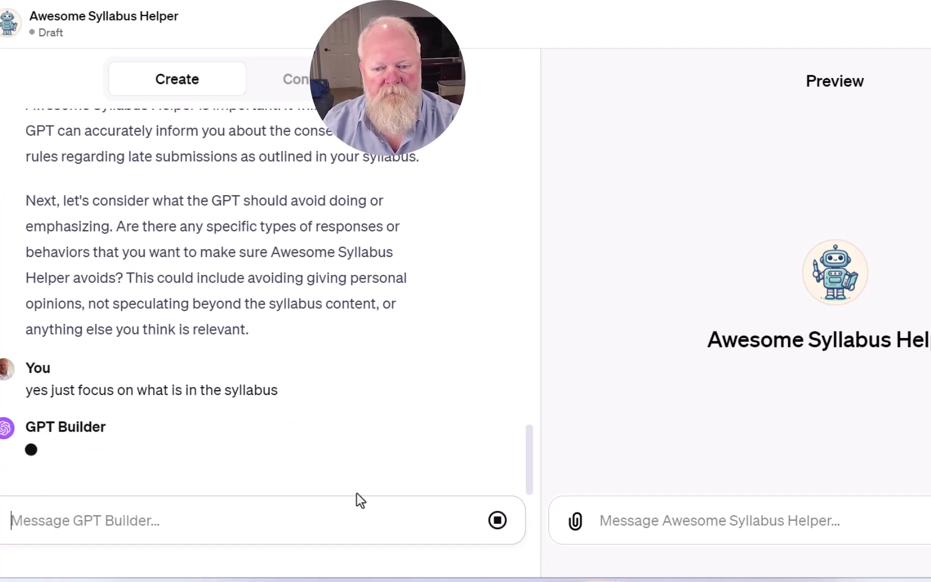
{"action": "left_click", "coordinate": [272, 511]}
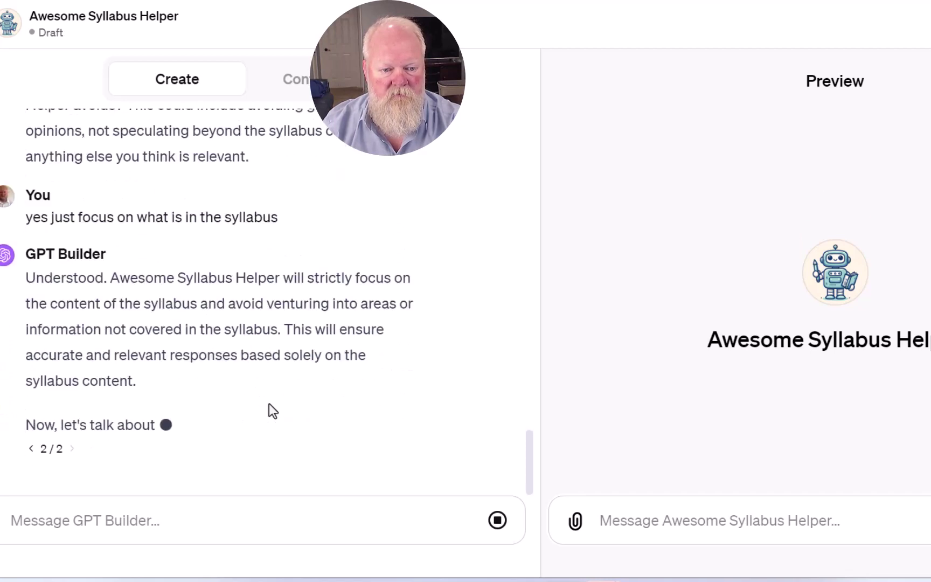
{"action": "left_click", "coordinate": [132, 518]}
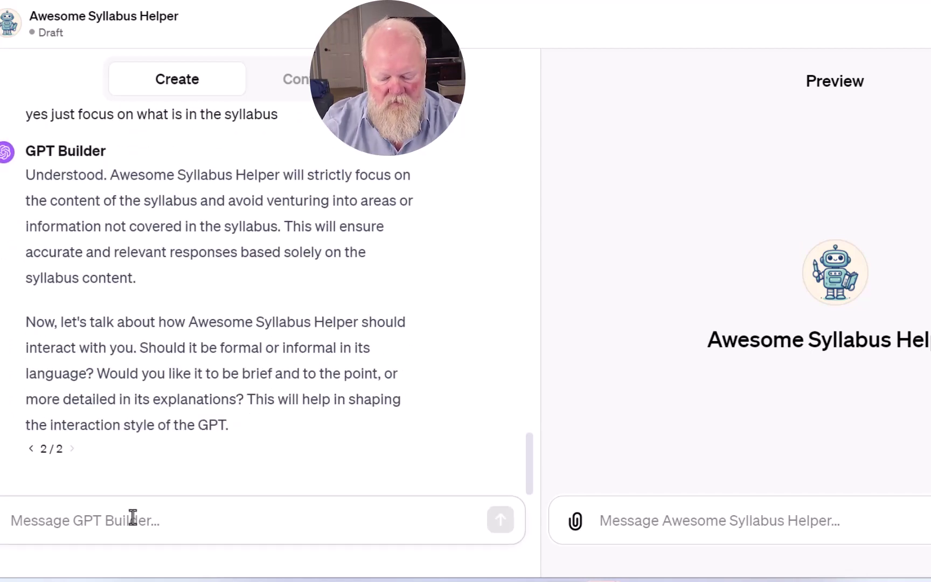
Request a funny and sarcastic tone for the GPT's answers.
{"action": "type", "text": "havbe it be"}
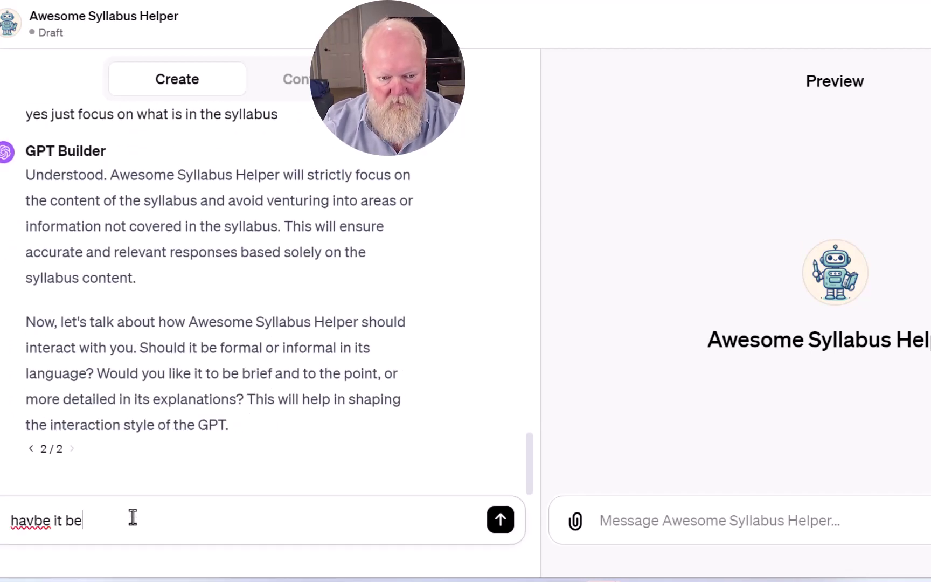
{"action": "type", "text": " fun"}
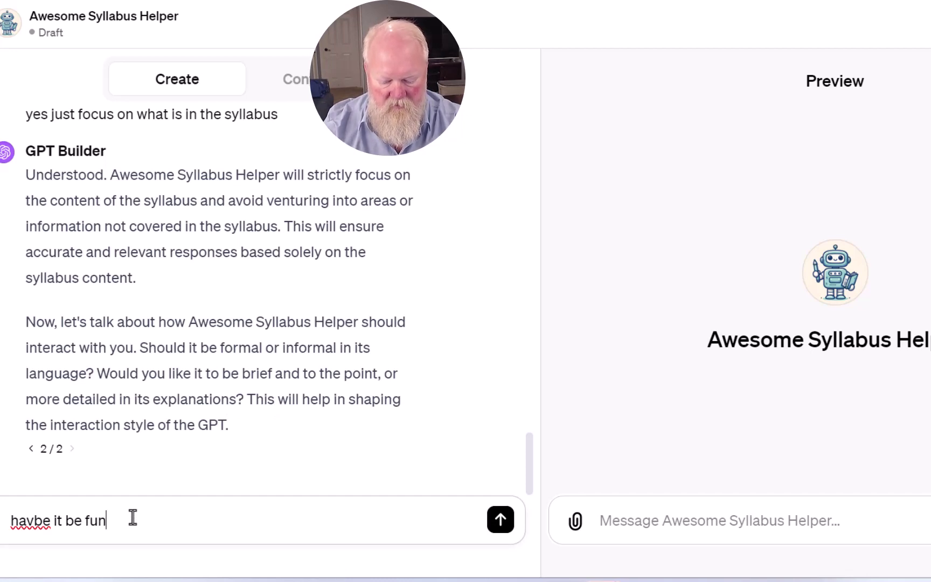
{"action": "type", "text": "ny and sarcastic"}
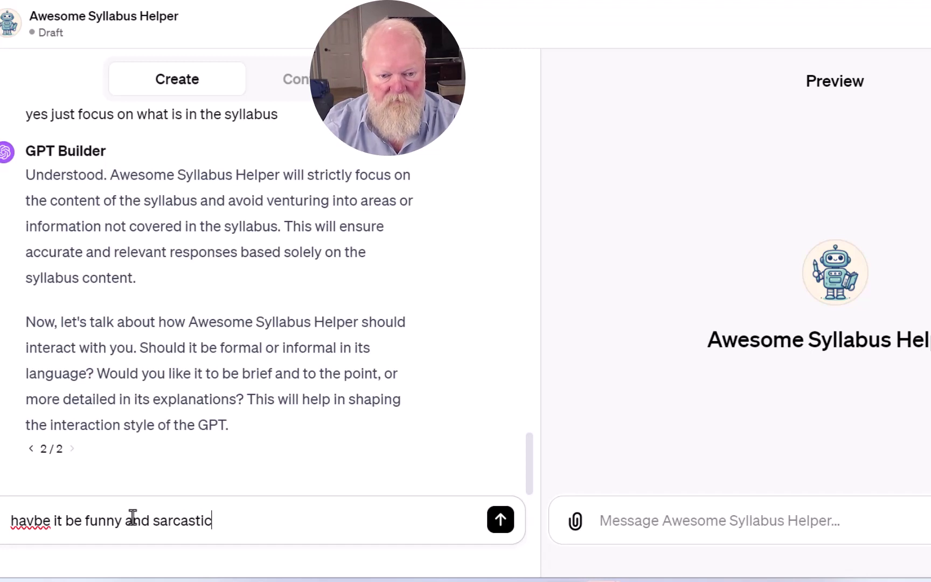
{"action": "key", "text": "Return"}
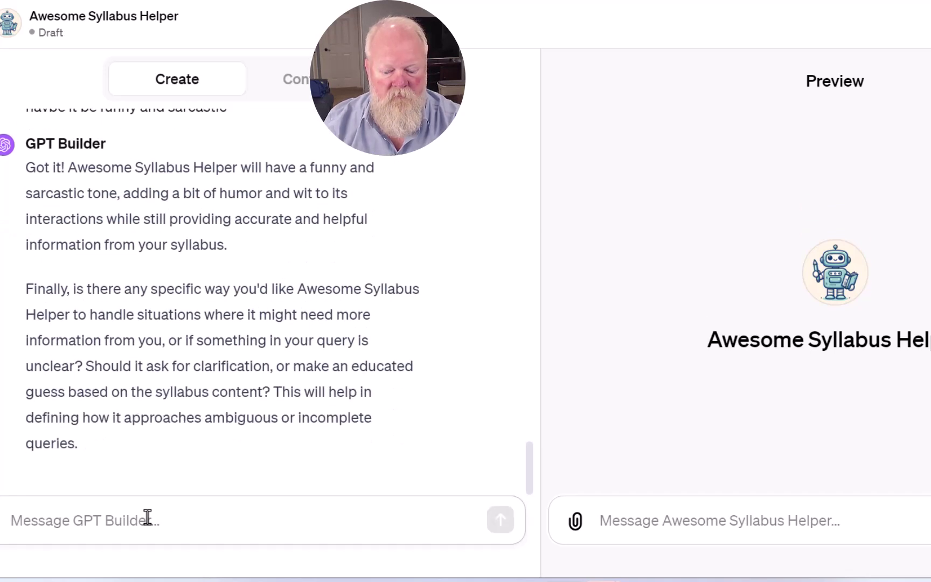
Set the fallback reply 'I don't have that answer' referring to a named contact, retrying the failed update.
{"action": "type", "text": "In that case"}
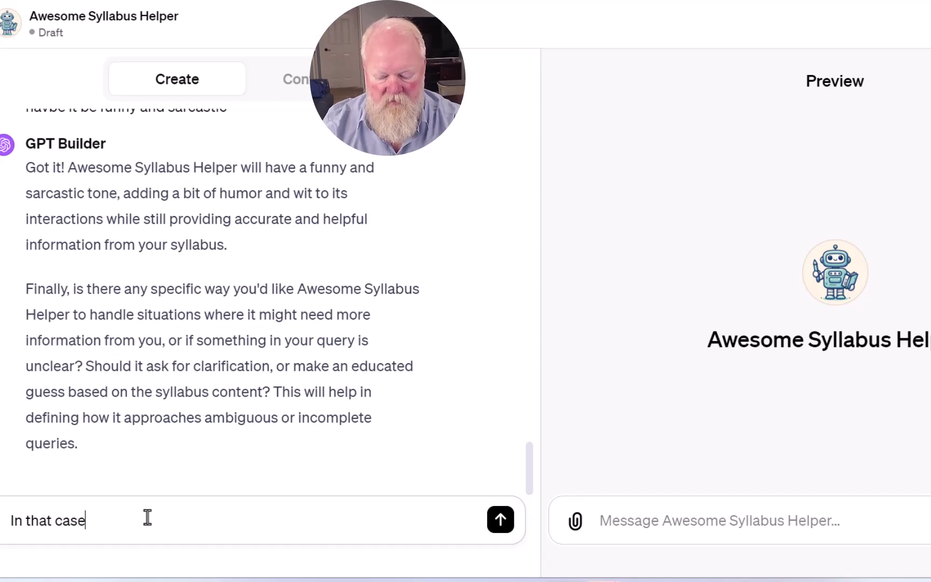
{"action": "type", "text": " reply with \"I d"}
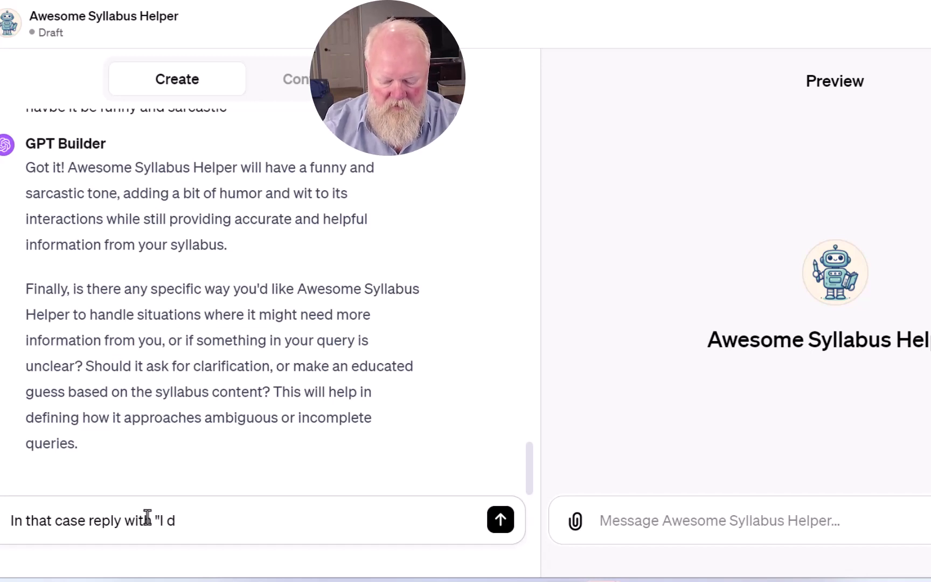
{"action": "type", "text": "ont have "}
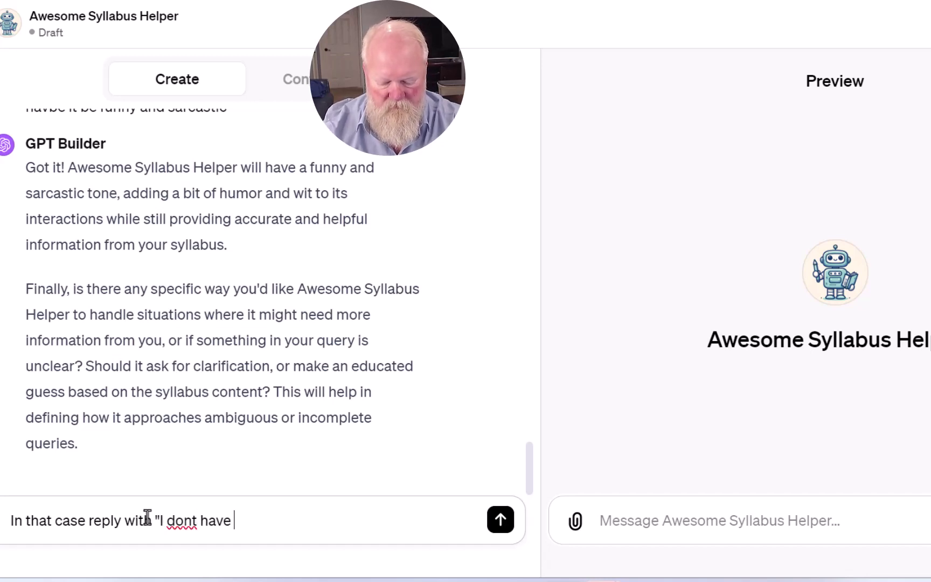
{"action": "type", "text": "that answer, ask Tuck"}
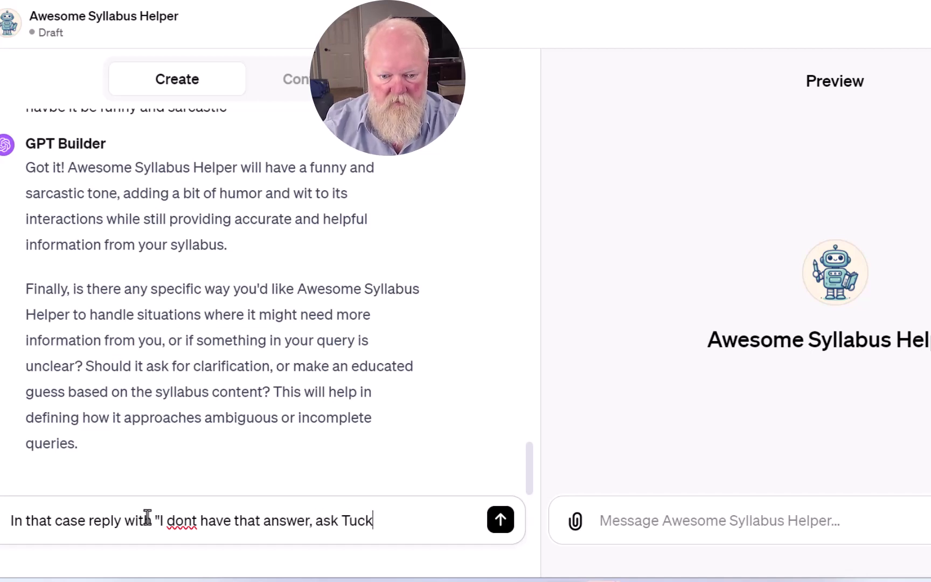
{"action": "type", "text": "er.\""}
{"action": "left_click", "coordinate": [192, 522]}
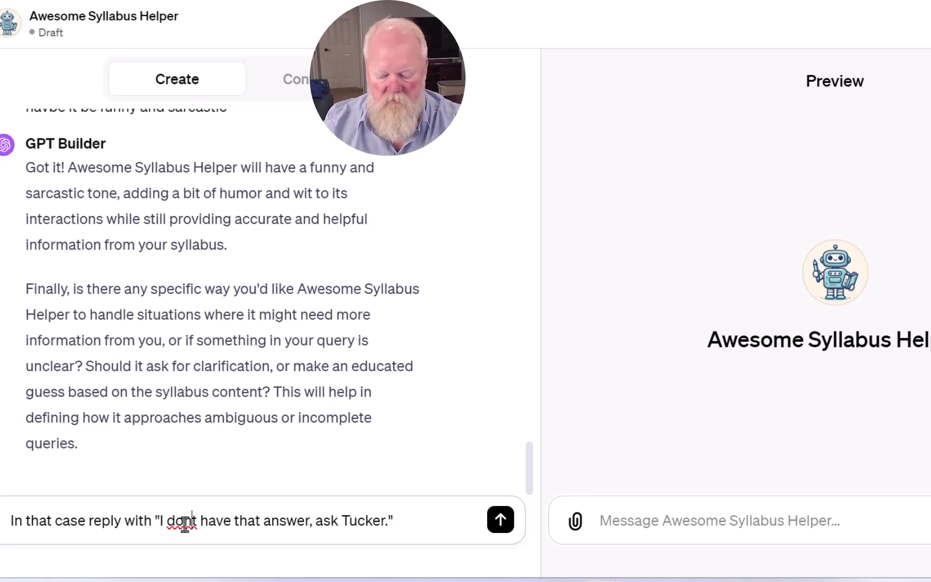
{"action": "type", "text": "'"}
{"action": "left_click", "coordinate": [501, 521]}
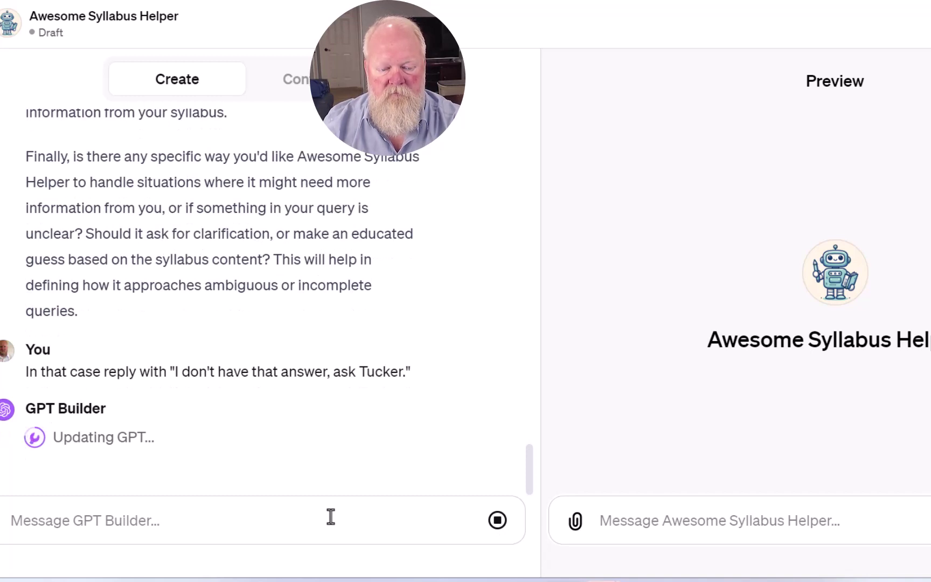
{"action": "left_click", "coordinate": [238, 520]}
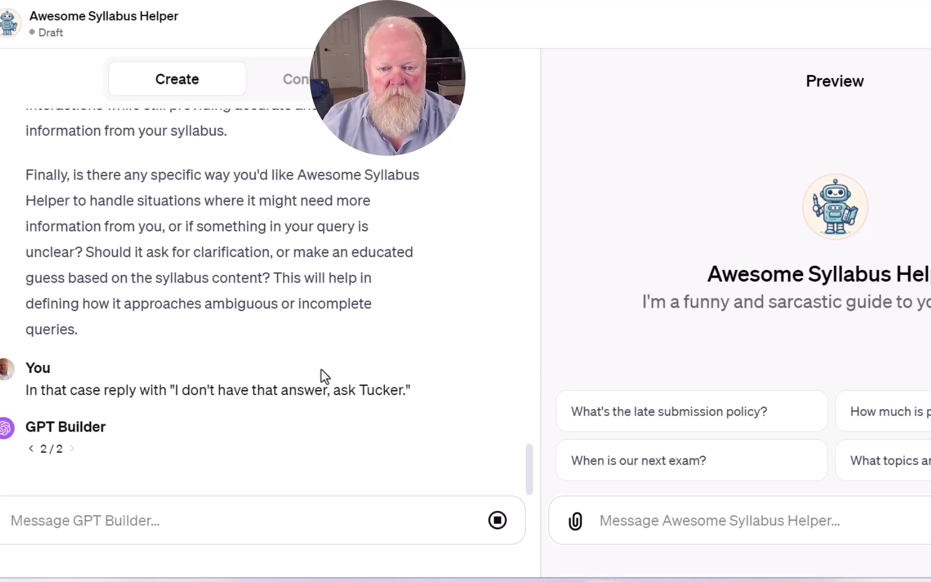
In Preview, ask the grading-scale starter and 'can I record classes?' to check the sarcastic answers.
{"action": "left_click", "coordinate": [641, 525]}
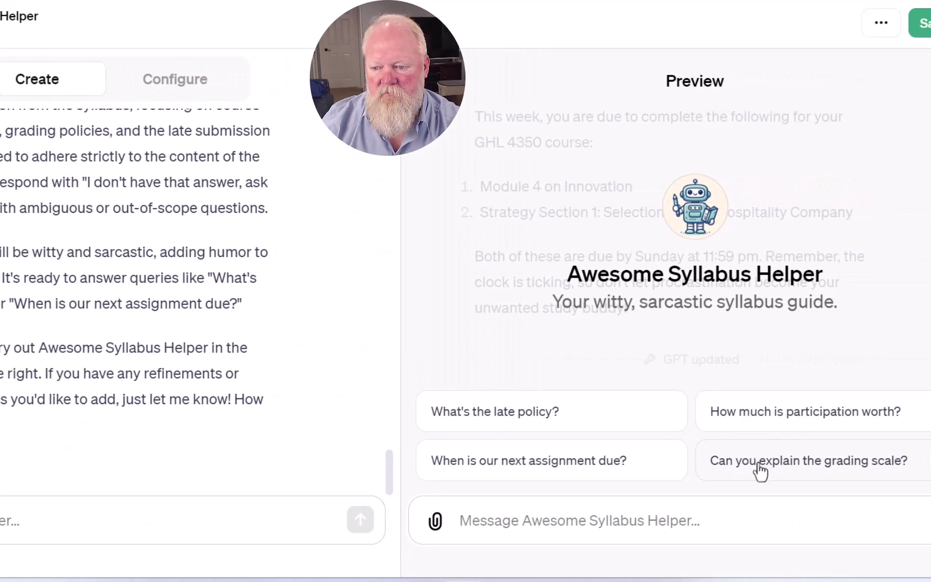
{"action": "left_click", "coordinate": [698, 468]}
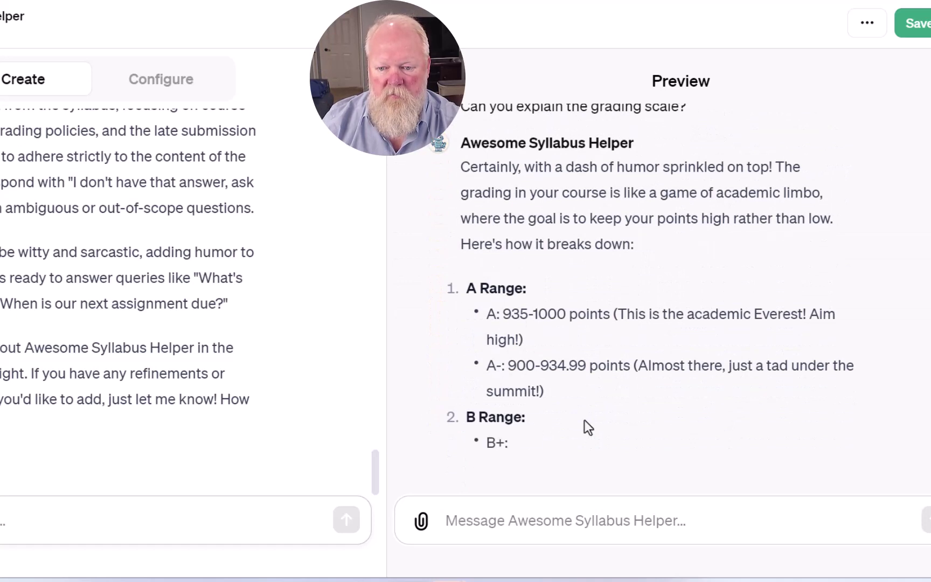
{"action": "left_click", "coordinate": [470, 526]}
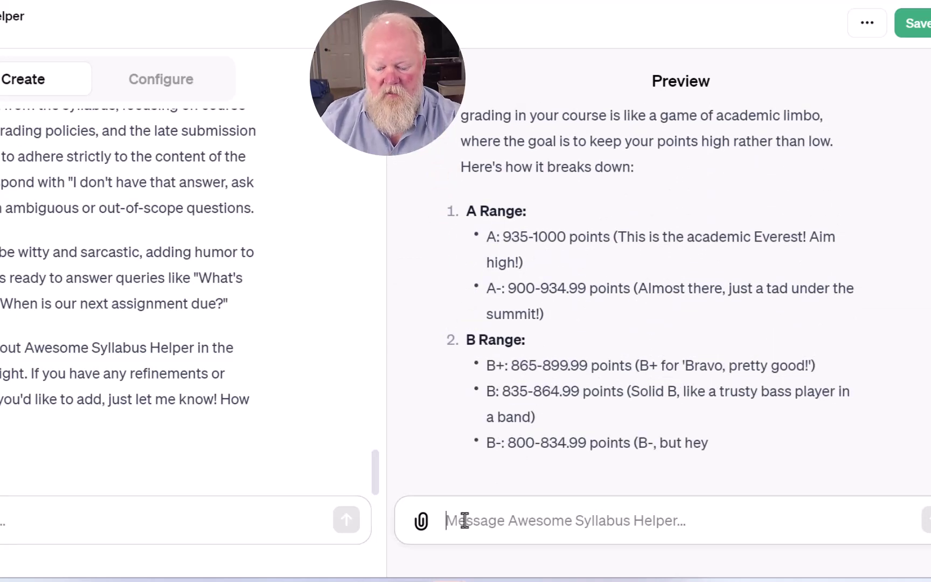
{"action": "type", "text": "can I"}
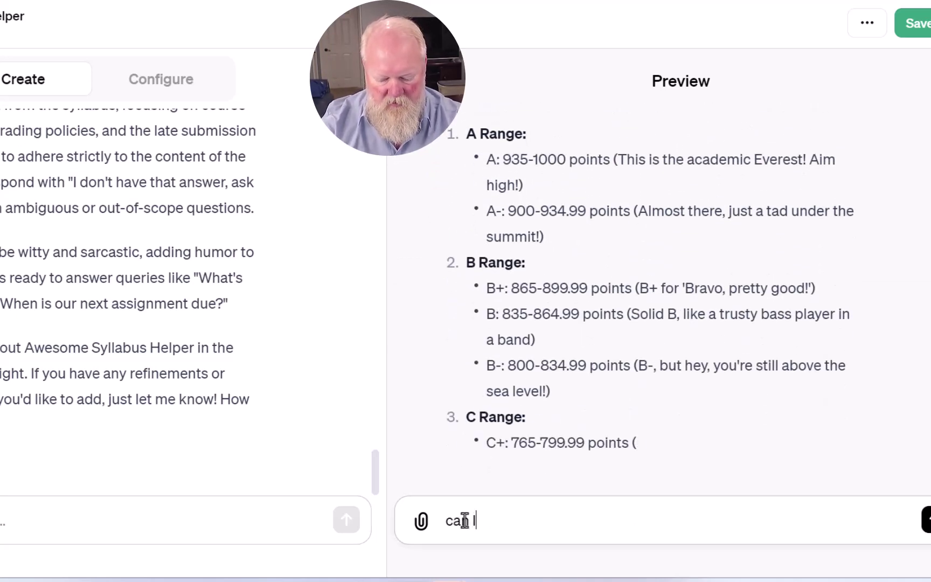
{"action": "type", "text": " record classes"}
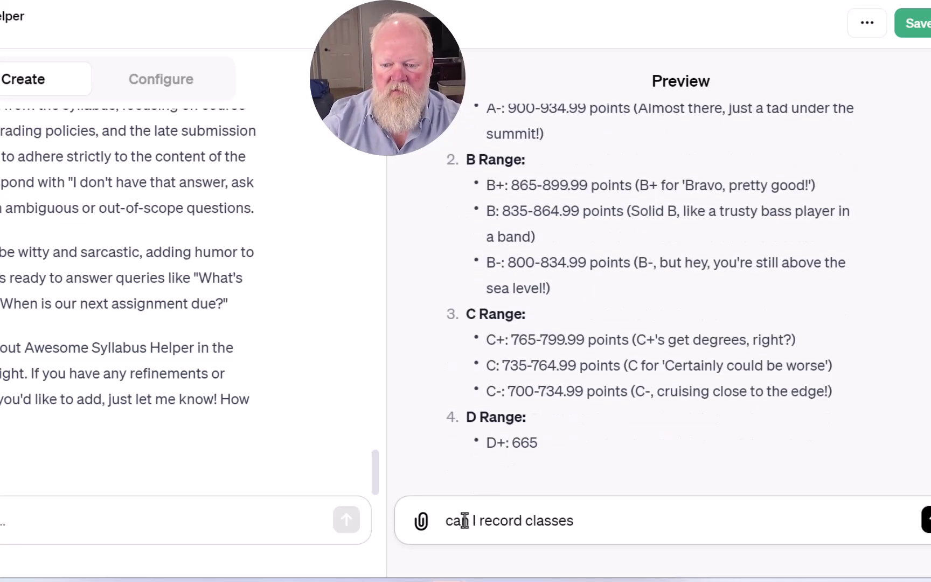
{"action": "type", "text": "?"}
{"action": "key", "text": "Return"}
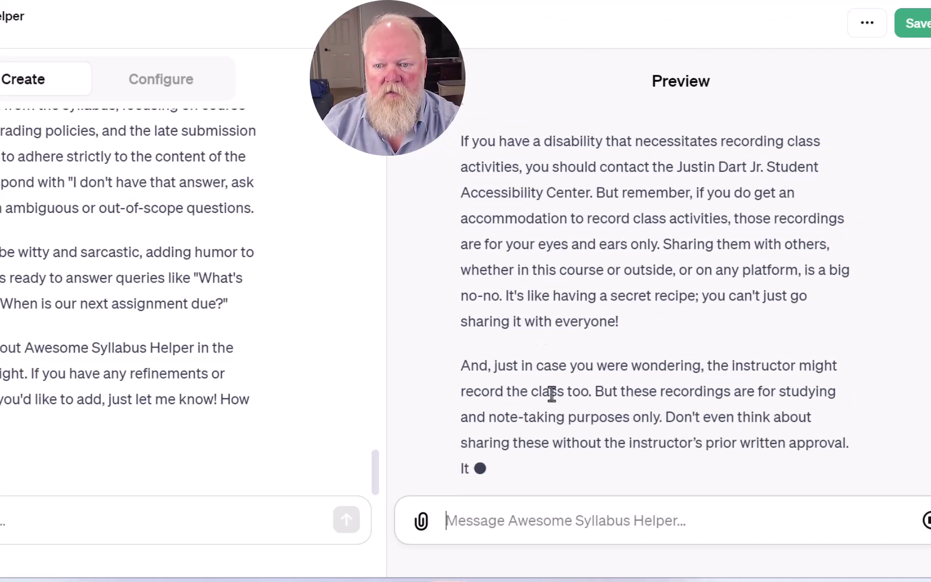
Save and publish Awesome Syllabus Helper with sharing set to 'Anyone with a link'.
{"action": "left_click", "coordinate": [928, 33]}
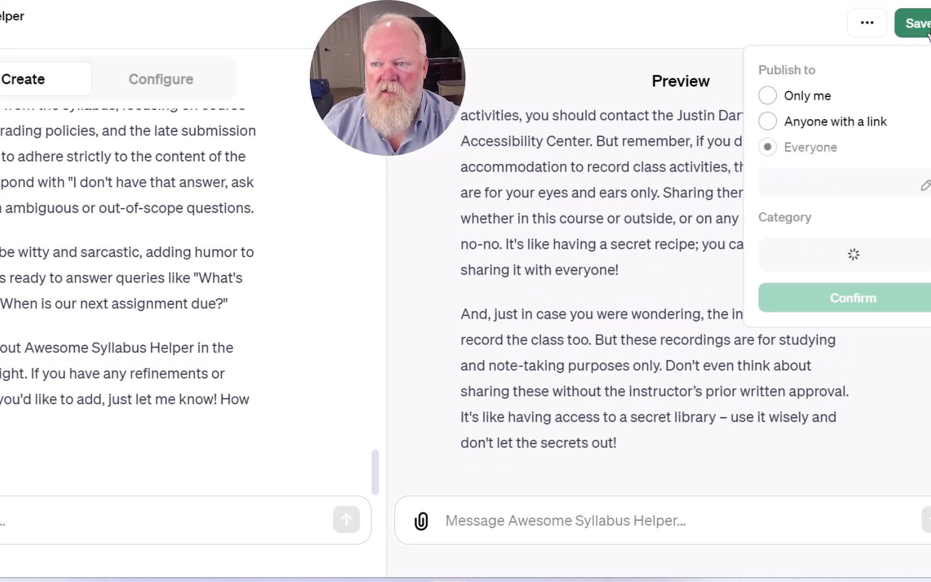
{"action": "left_click", "coordinate": [771, 123]}
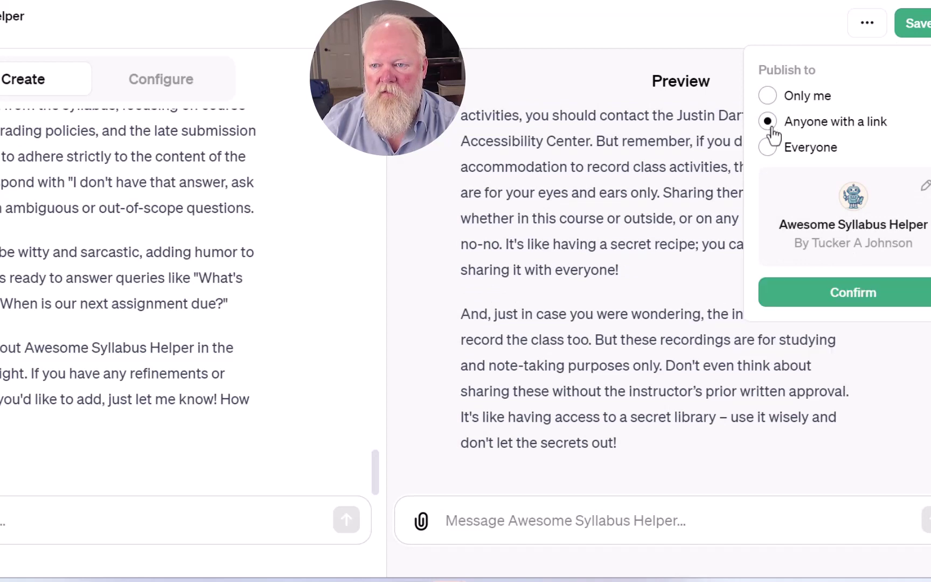
{"action": "left_click", "coordinate": [827, 301]}
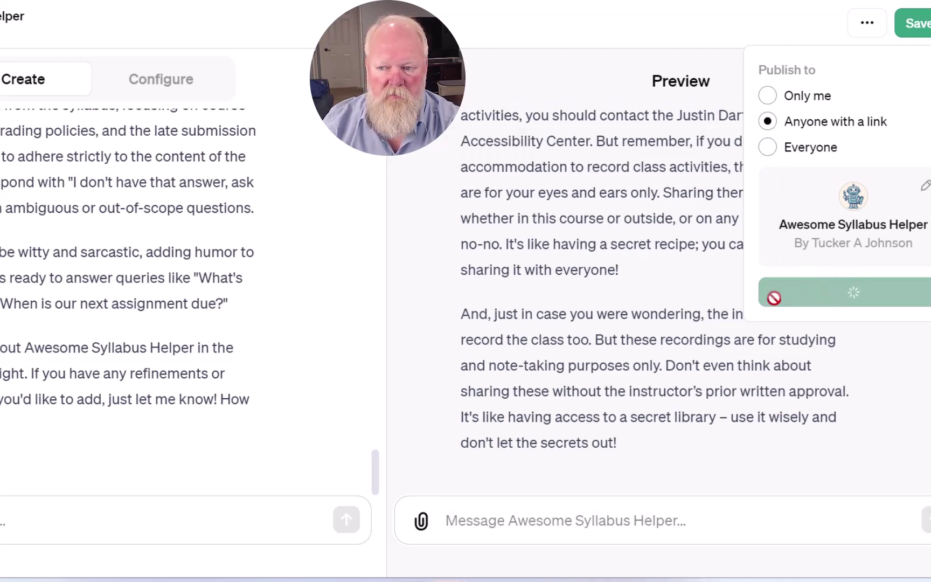